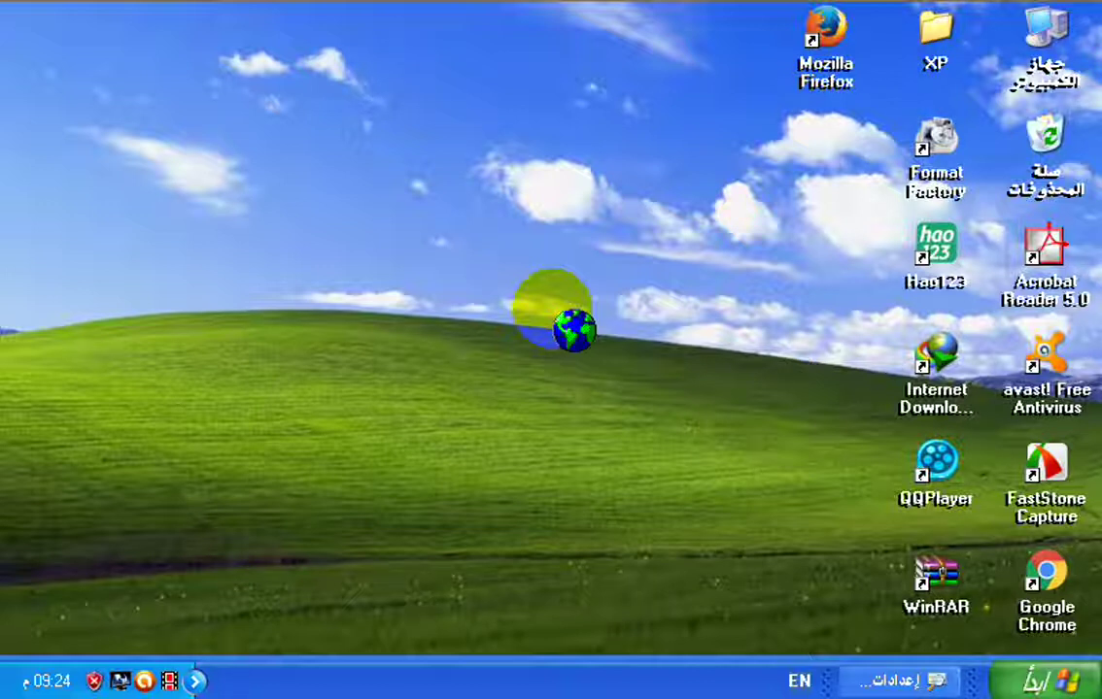
Open a Command Prompt with CMD and switch to the G: drive.
{"action": "key", "text": "super+r"}
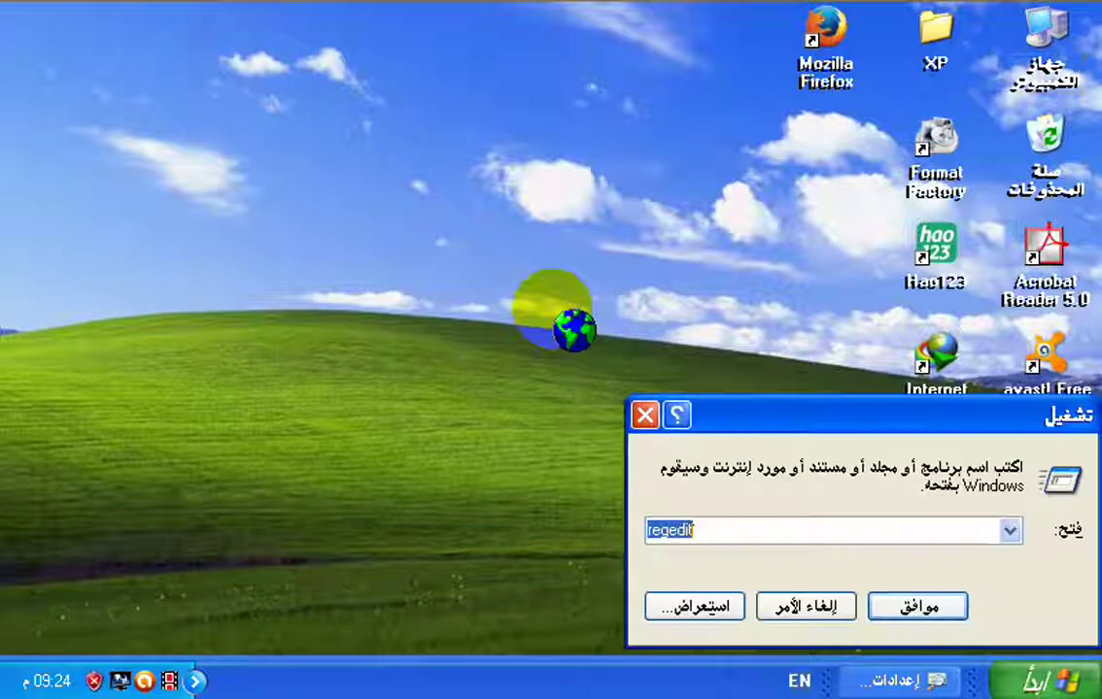
{"action": "type", "text": "cMD"}
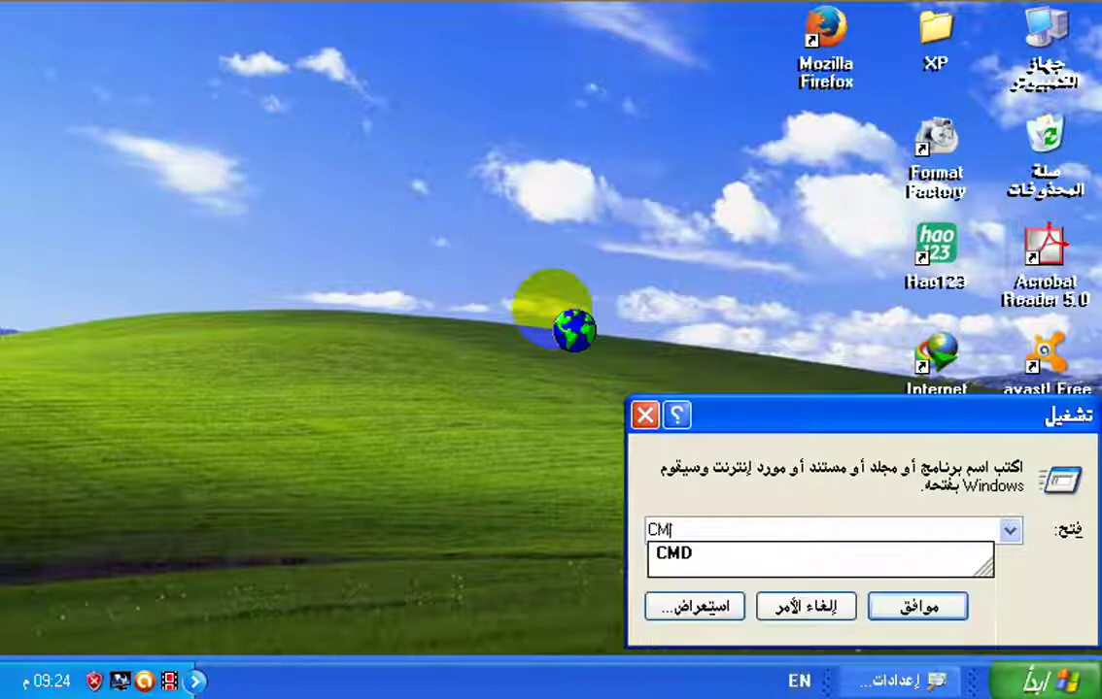
{"action": "key", "text": "Return"}
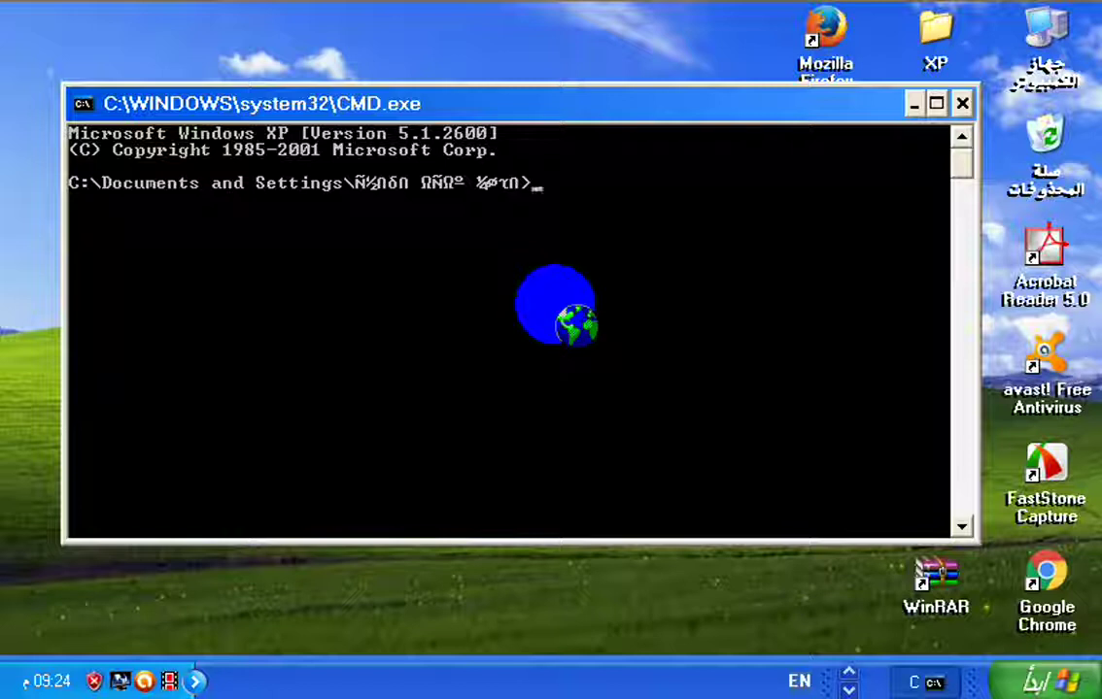
{"action": "type", "text": "G:"}
{"action": "key", "text": "Return"}
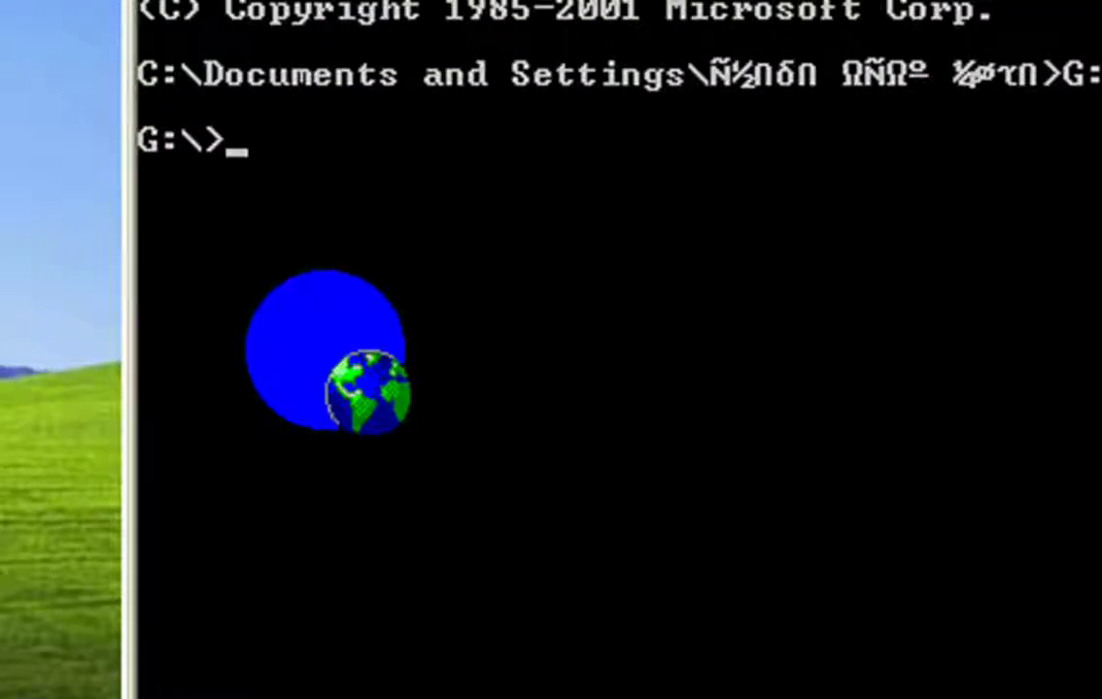
Create the text file FILE1.TXT on the G: drive with the EDIT command.
{"action": "type", "text": "EDIT"}
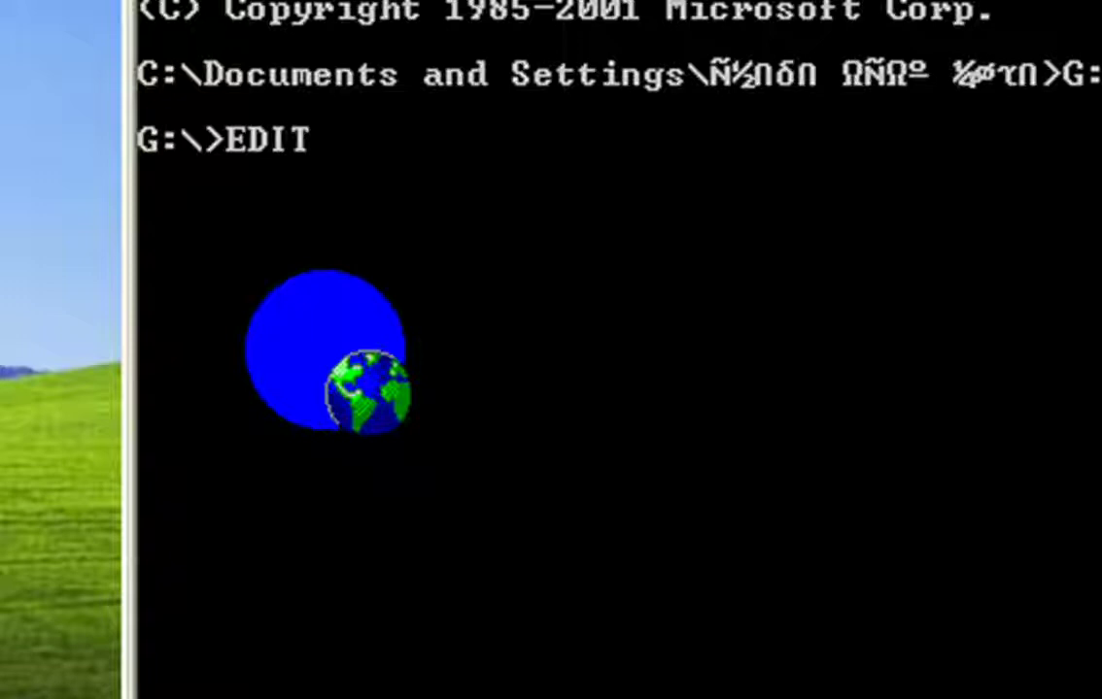
{"action": "type", "text": "FILE1"}
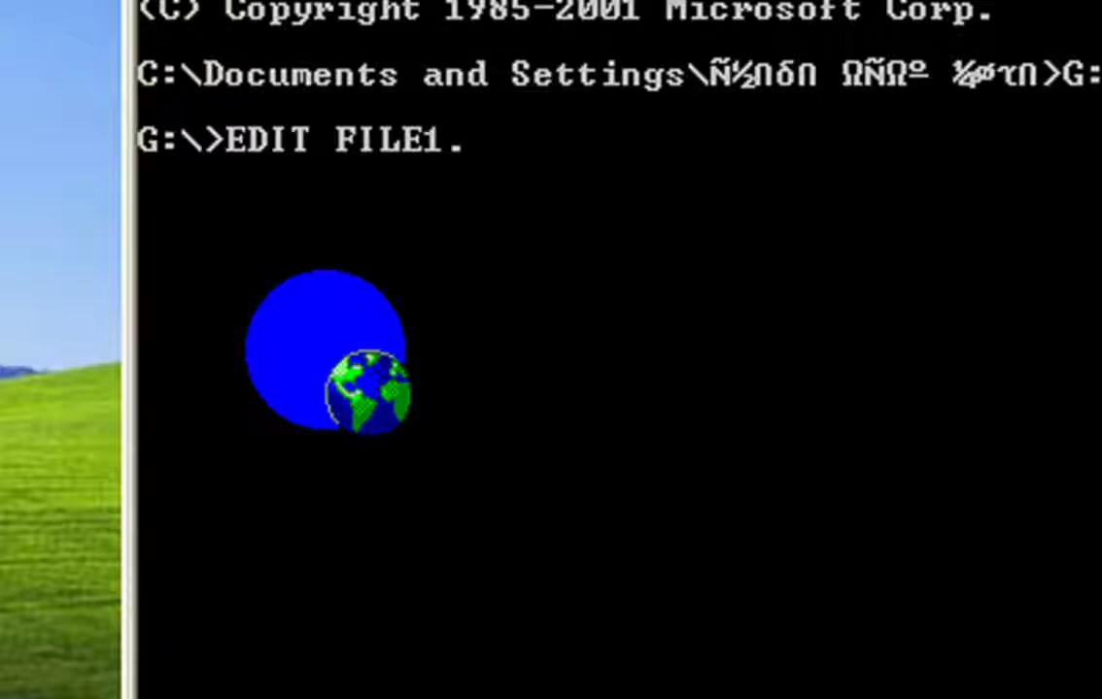
{"action": "type", "text": ".TXT"}
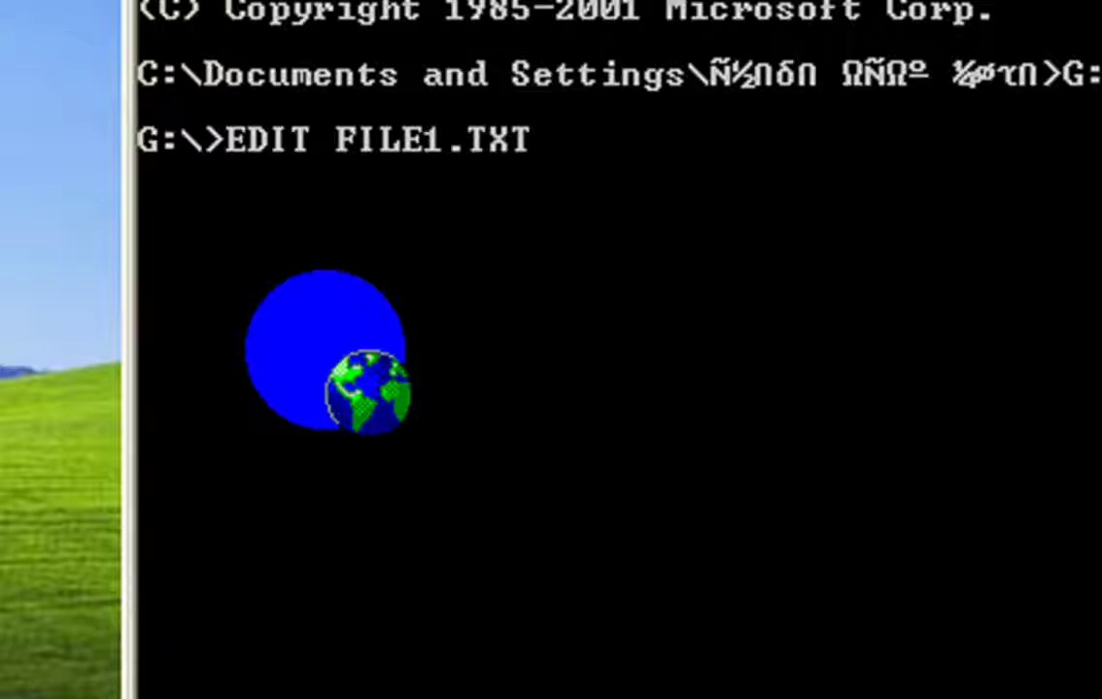
{"action": "key", "text": "Return"}
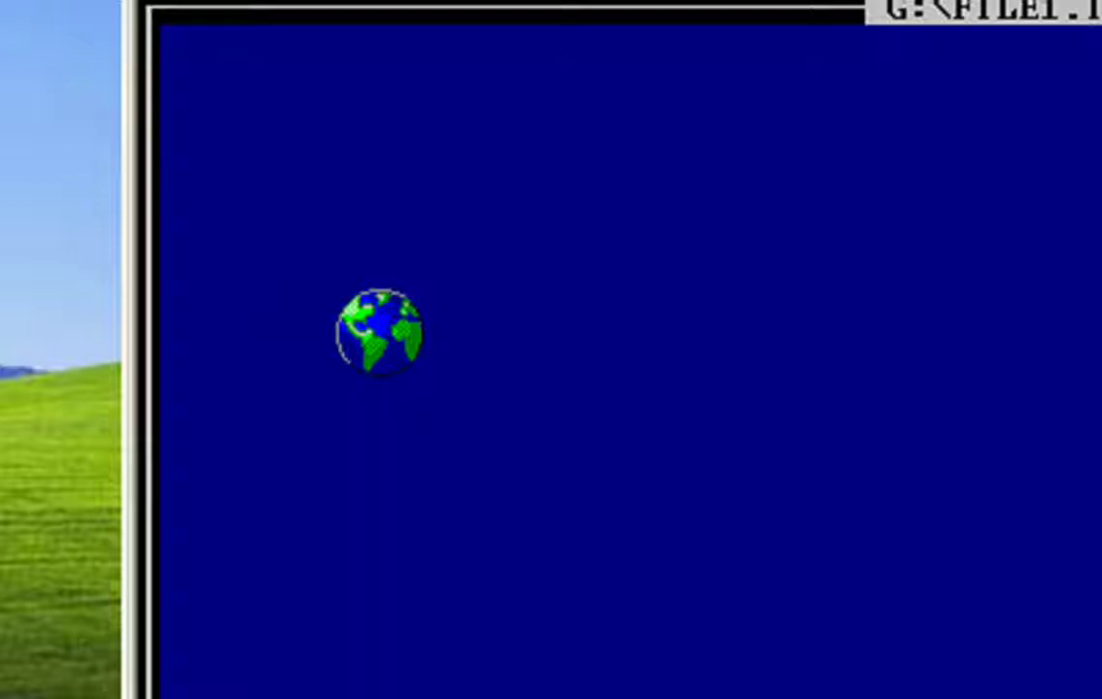
Enter the text WINDOWS in FILE1.TXT and save the file under its existing name.
{"action": "type", "text": "WINDOWS"}
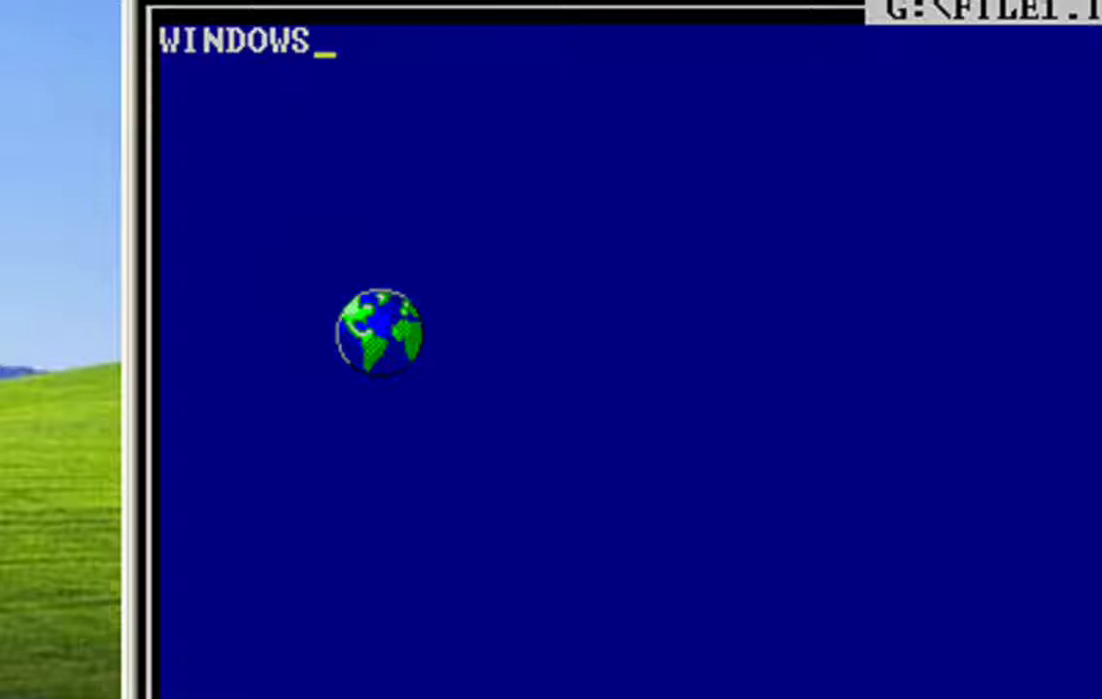
{"action": "key", "text": "alt+f"}
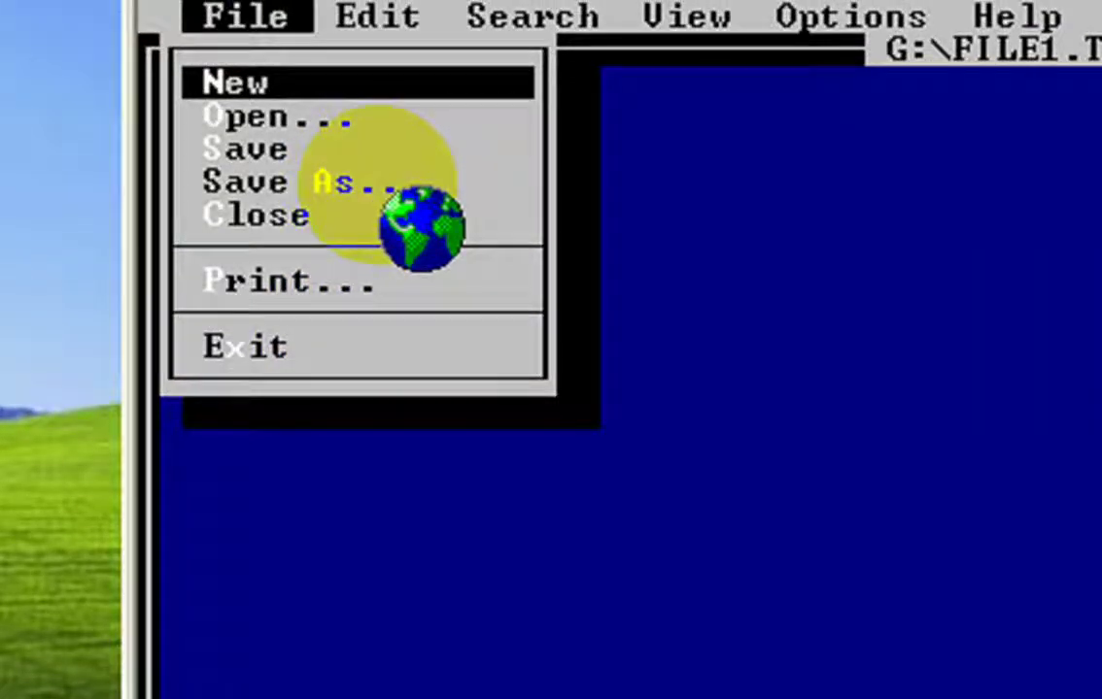
{"action": "key", "text": "Down"}
{"action": "key", "text": "Down"}
{"action": "key", "text": "Down"}
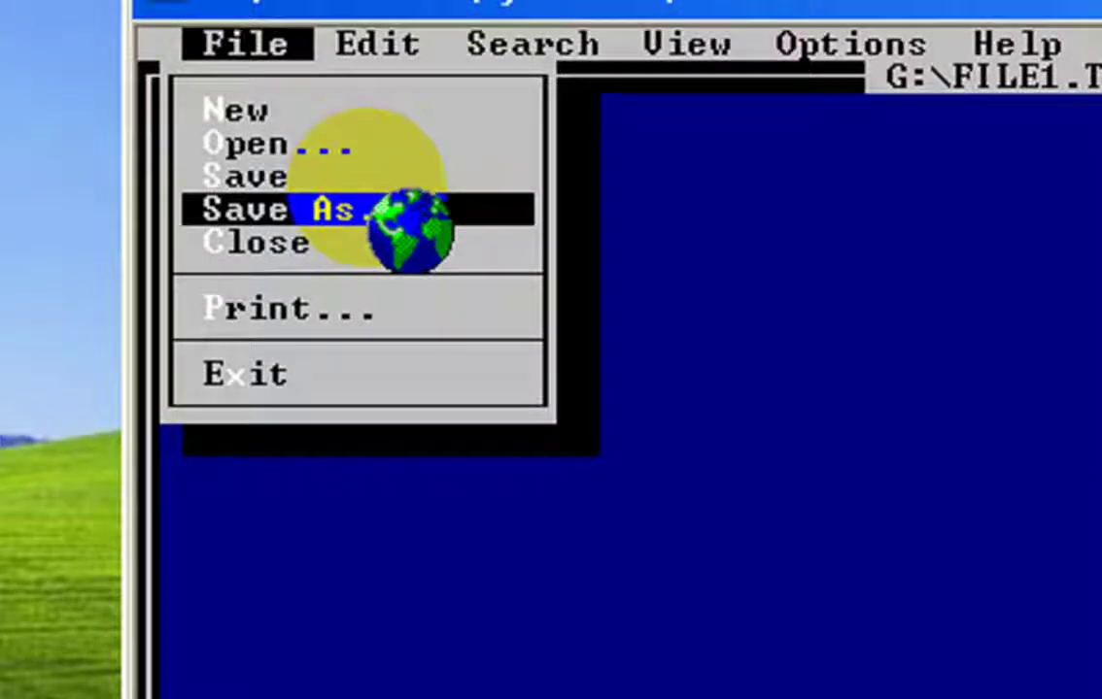
{"action": "key", "text": "Up"}
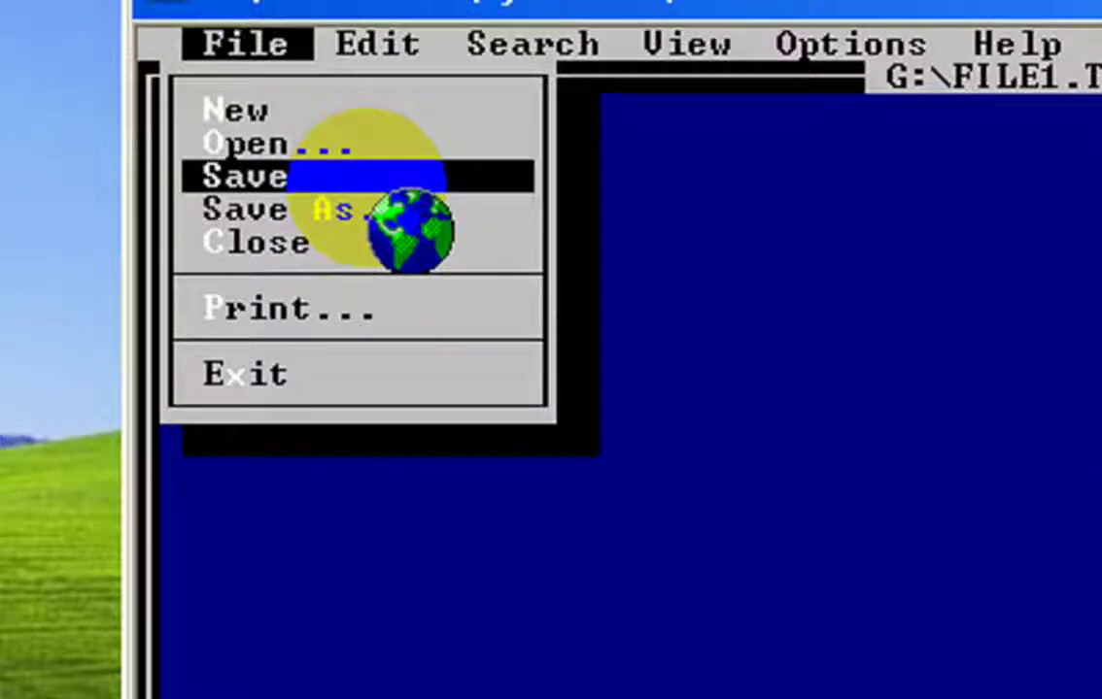
{"action": "key", "text": "Return"}
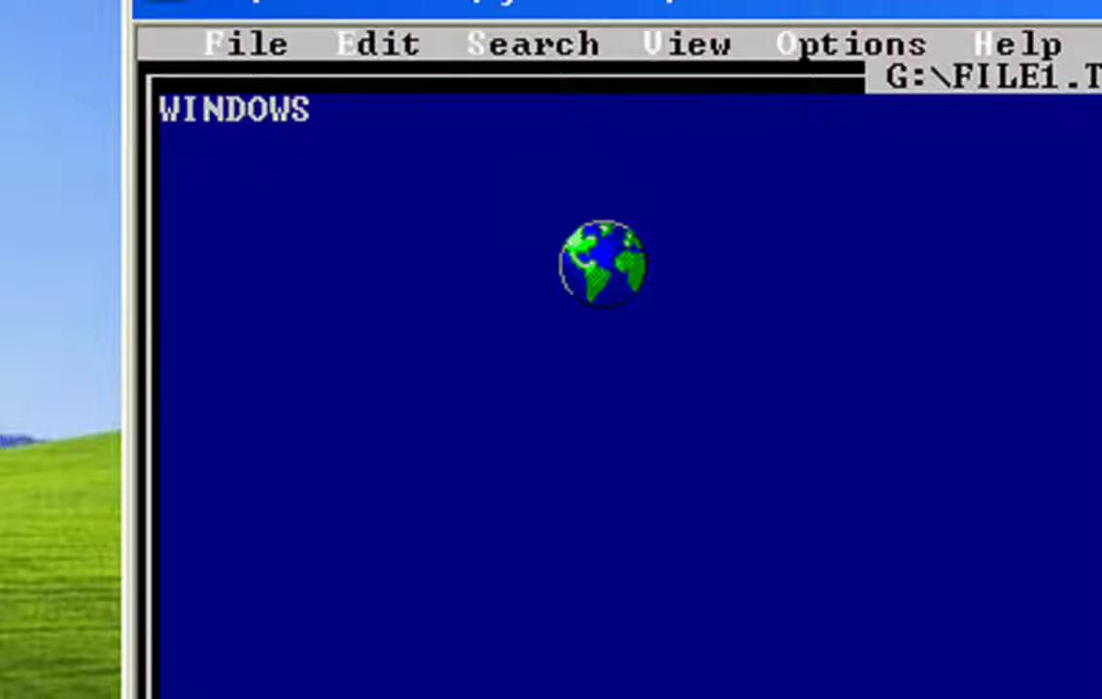
Exit the text editor and close the Command Prompt with the EXIT command.
{"action": "key", "text": "alt+f"}
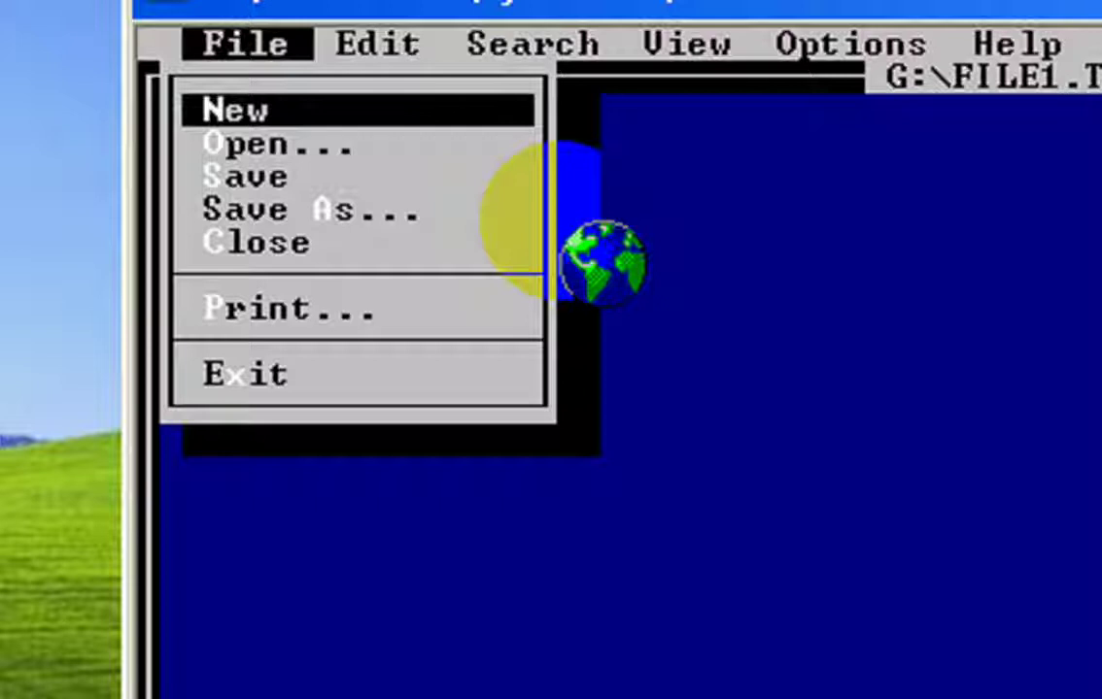
{"action": "key", "text": "Up"}
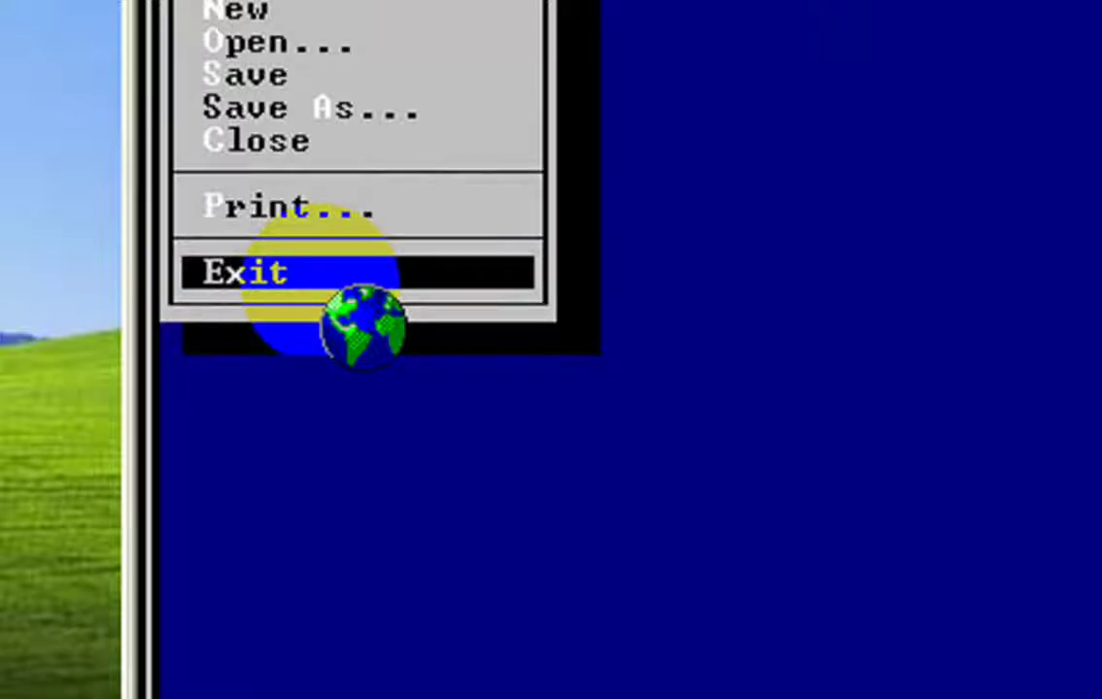
{"action": "left_click", "coordinate": [321, 282]}
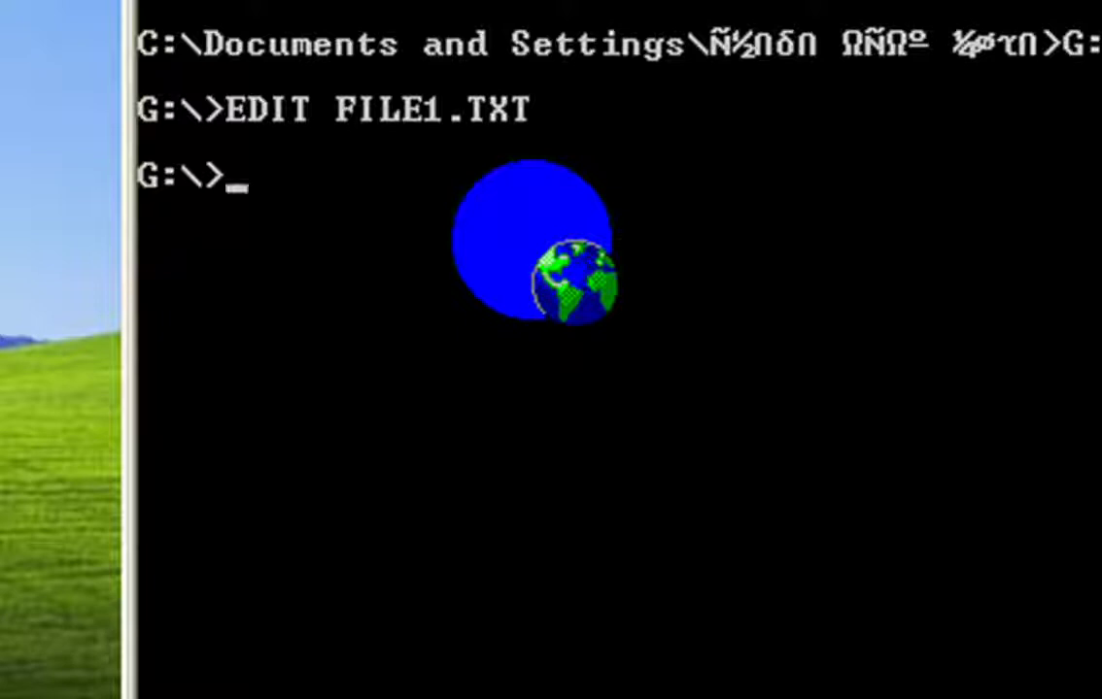
{"action": "type", "text": "EX"}
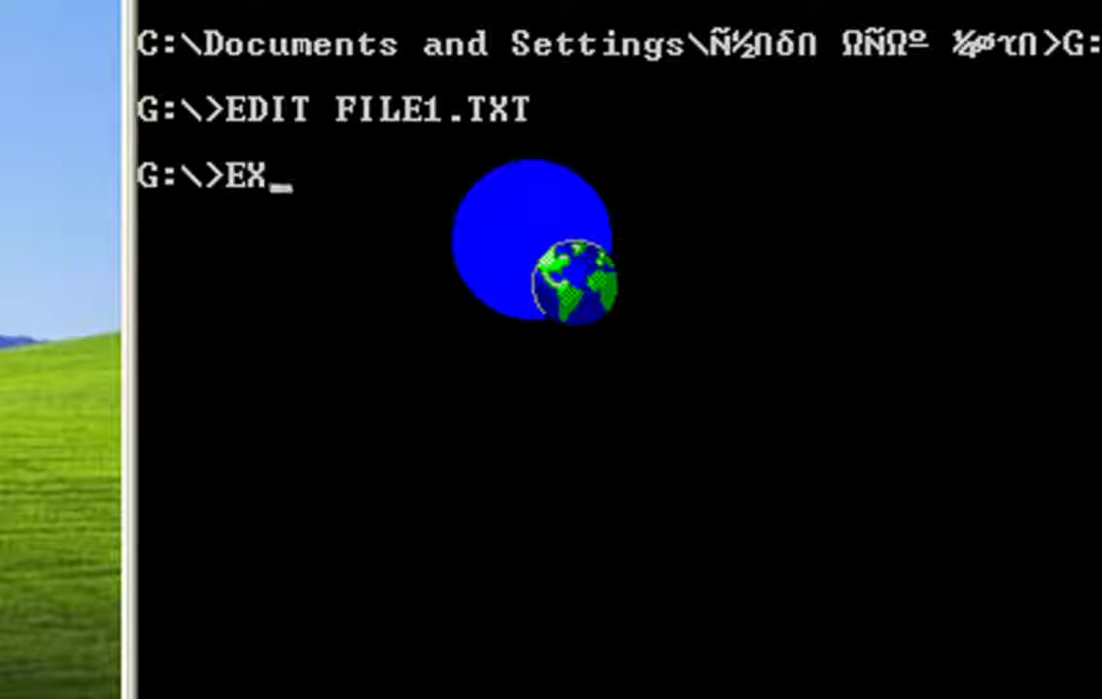
{"action": "type", "text": "IT"}
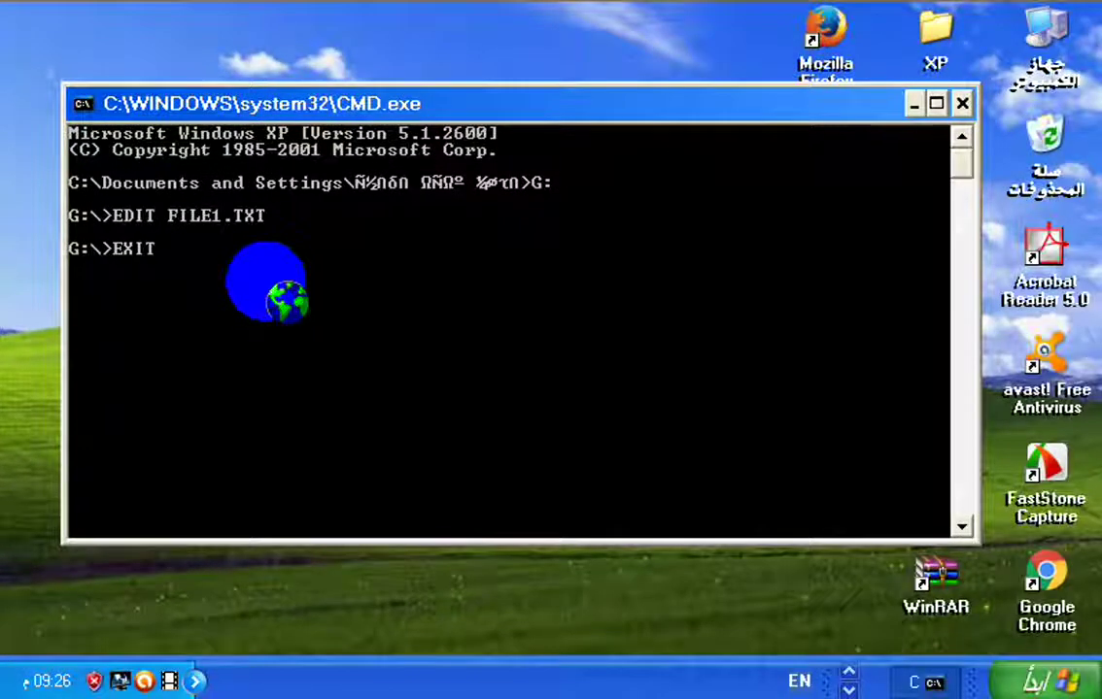
{"action": "key", "text": "Return"}
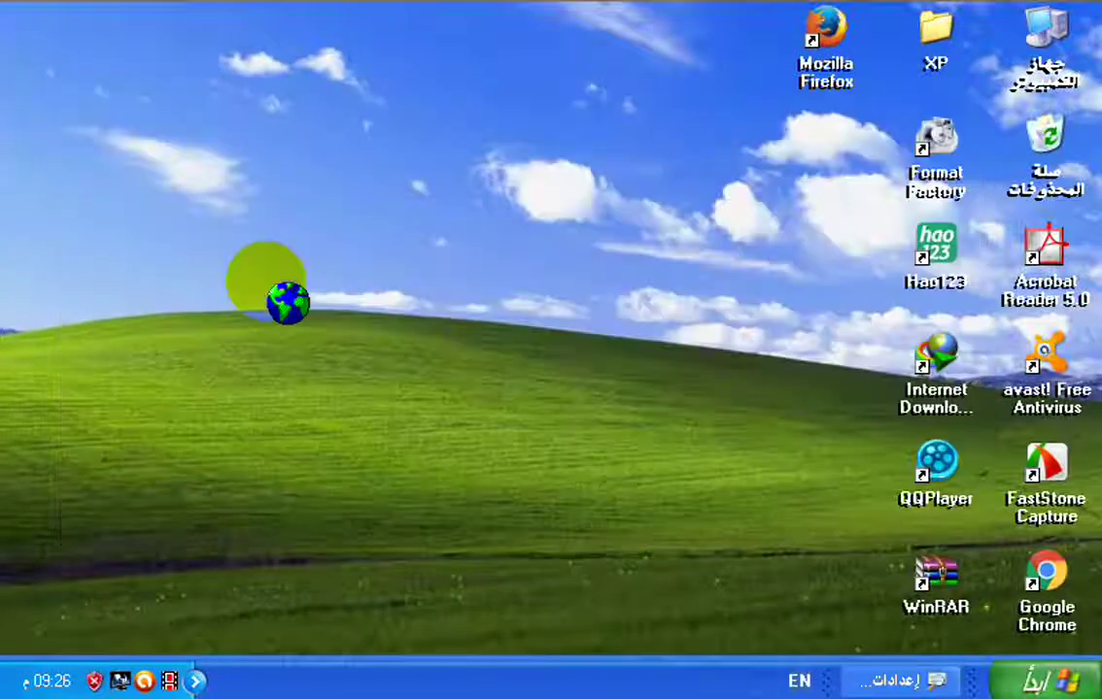
Browse to the G: drive in Windows Explorer and open FILE1 in Notepad to check its content.
{"action": "key", "text": "super"}
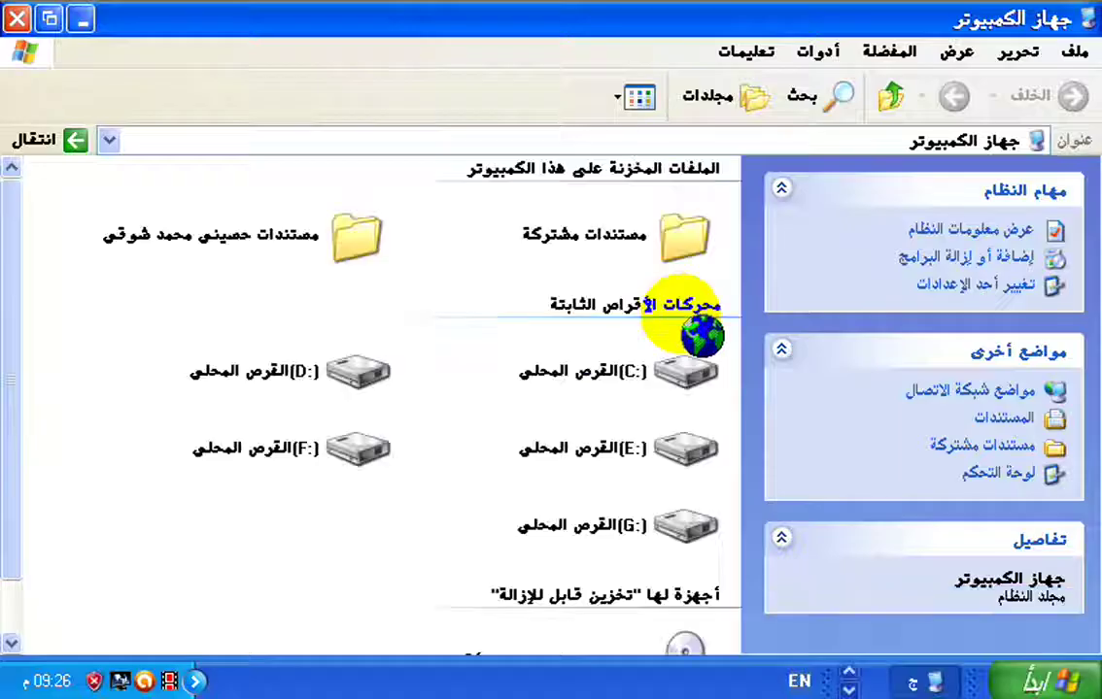
{"action": "left_click", "coordinate": [690, 529]}
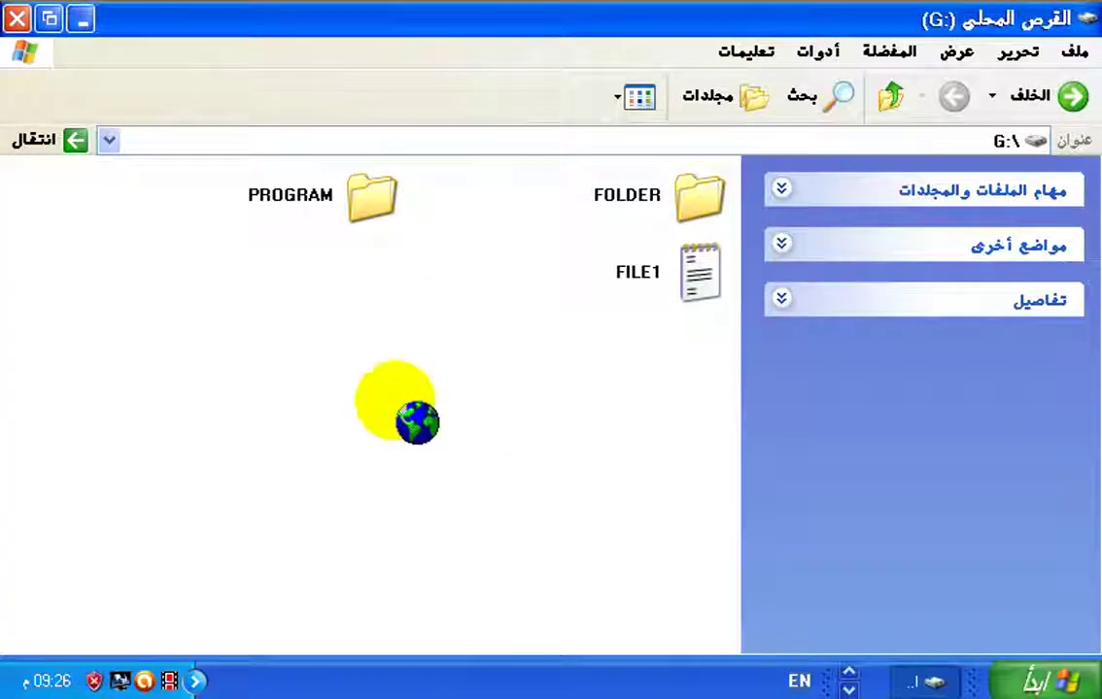
{"action": "left_click", "coordinate": [674, 276]}
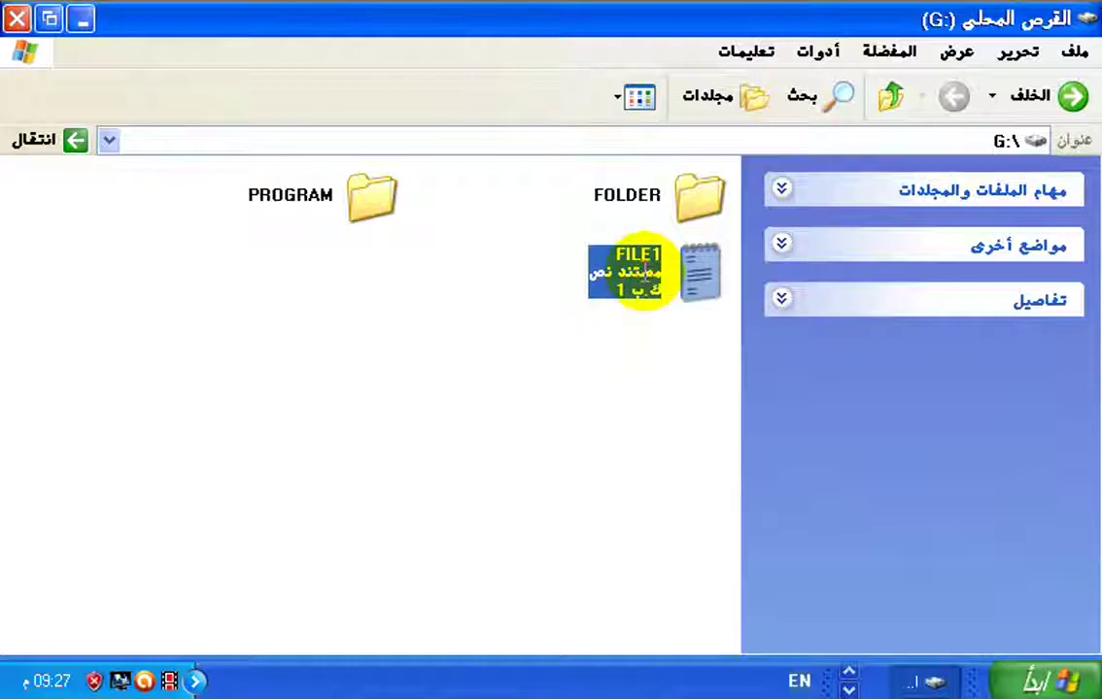
{"action": "double_click", "coordinate": [645, 255]}
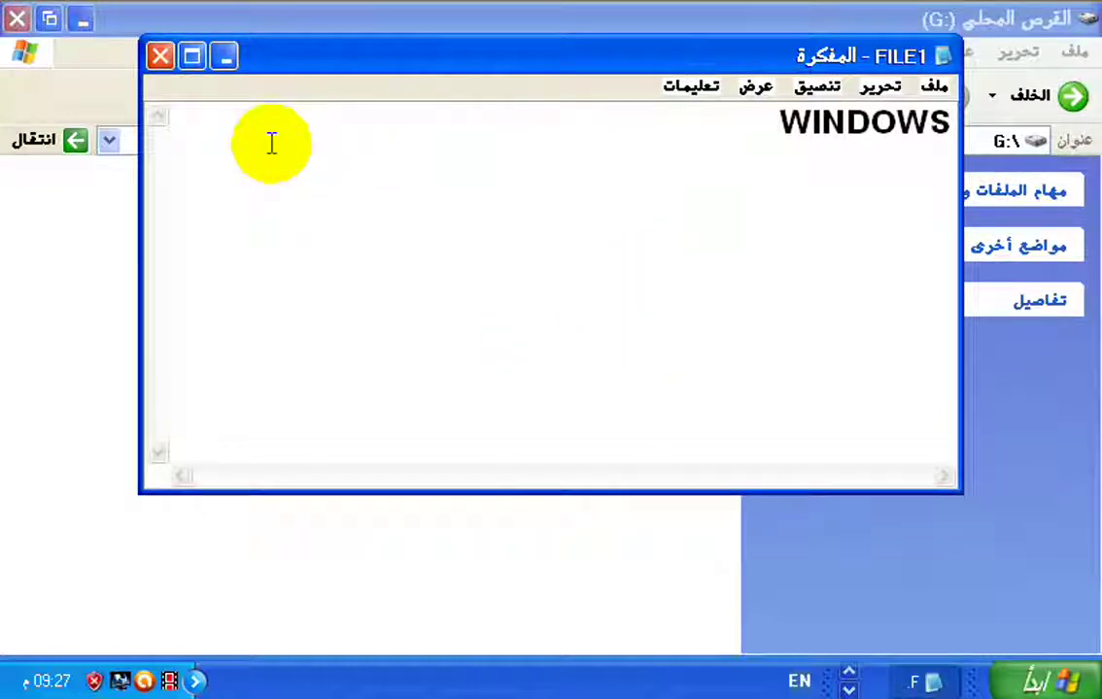
Switch the FILE1 text to left-to-right direction, and close Notepad and the G: drive window.
{"action": "key", "text": "ctrl+shift"}
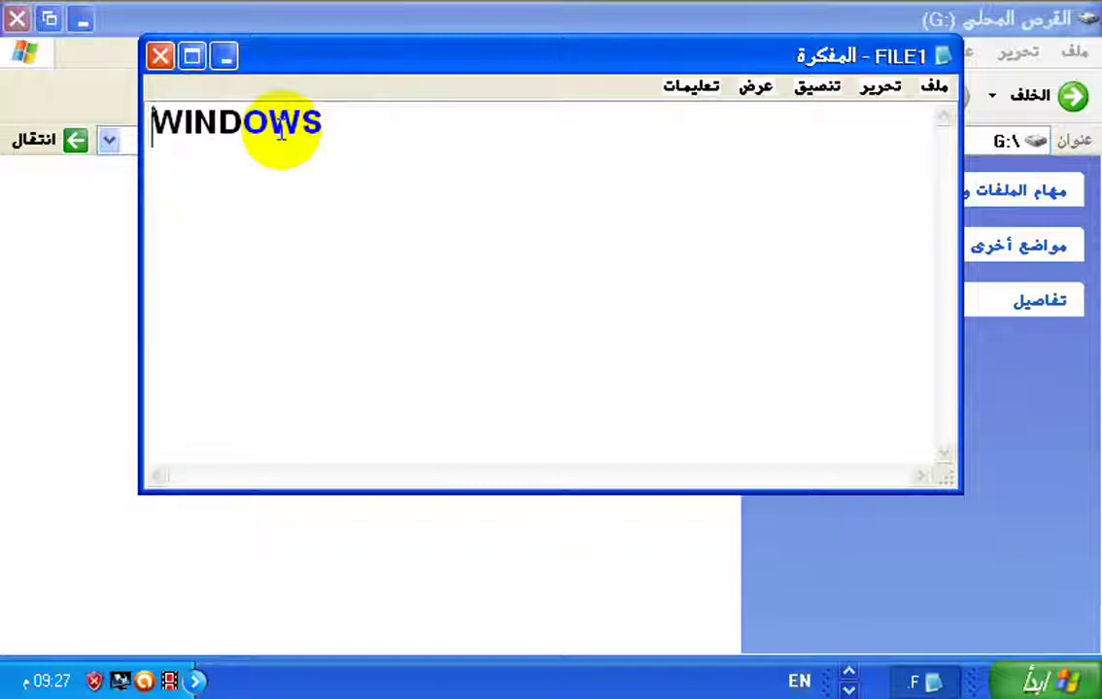
{"action": "key", "text": "alt+F4"}
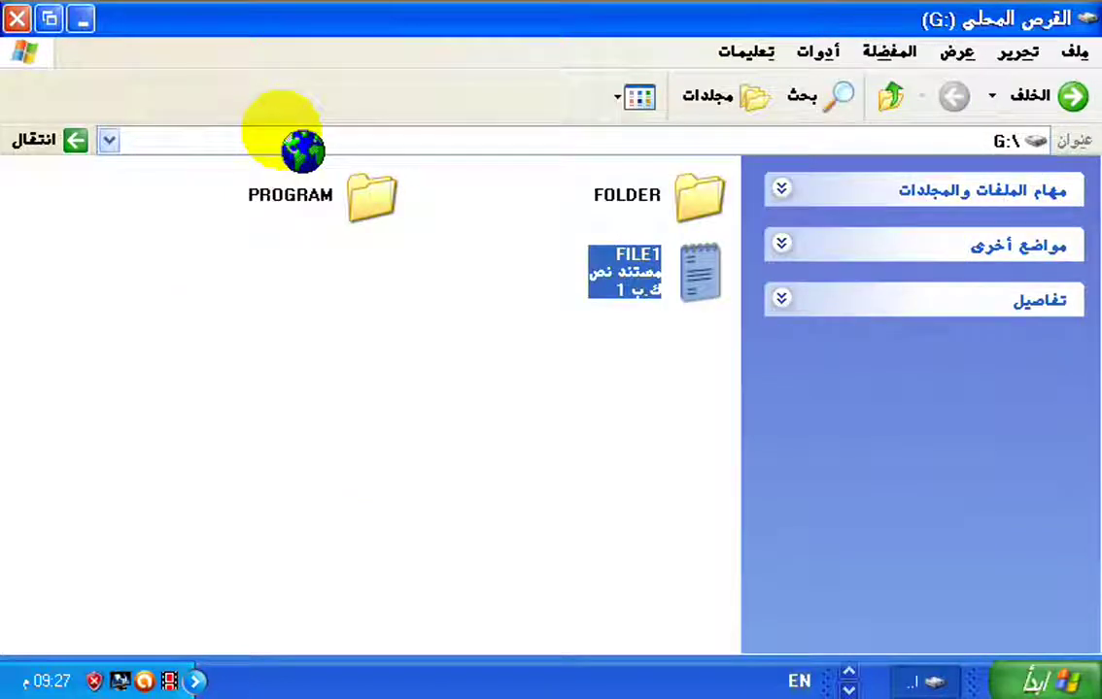
{"action": "key", "text": "alt+F4"}
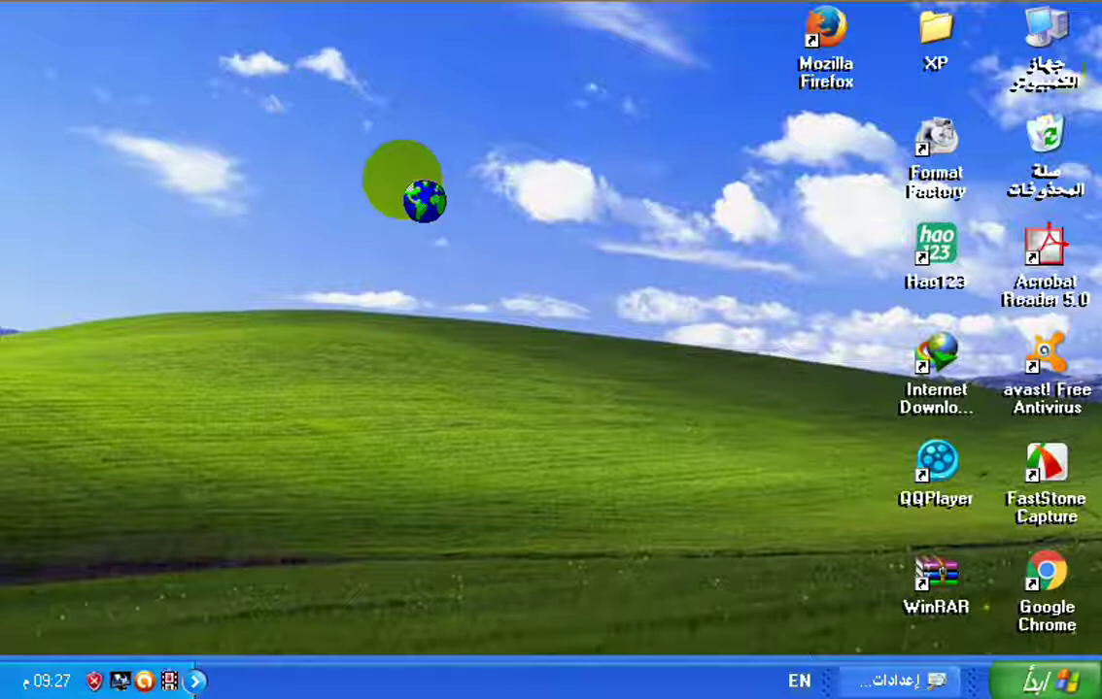
Launch CMD again from the Run dialog and change to the G: drive.
{"action": "key", "text": "super+r"}
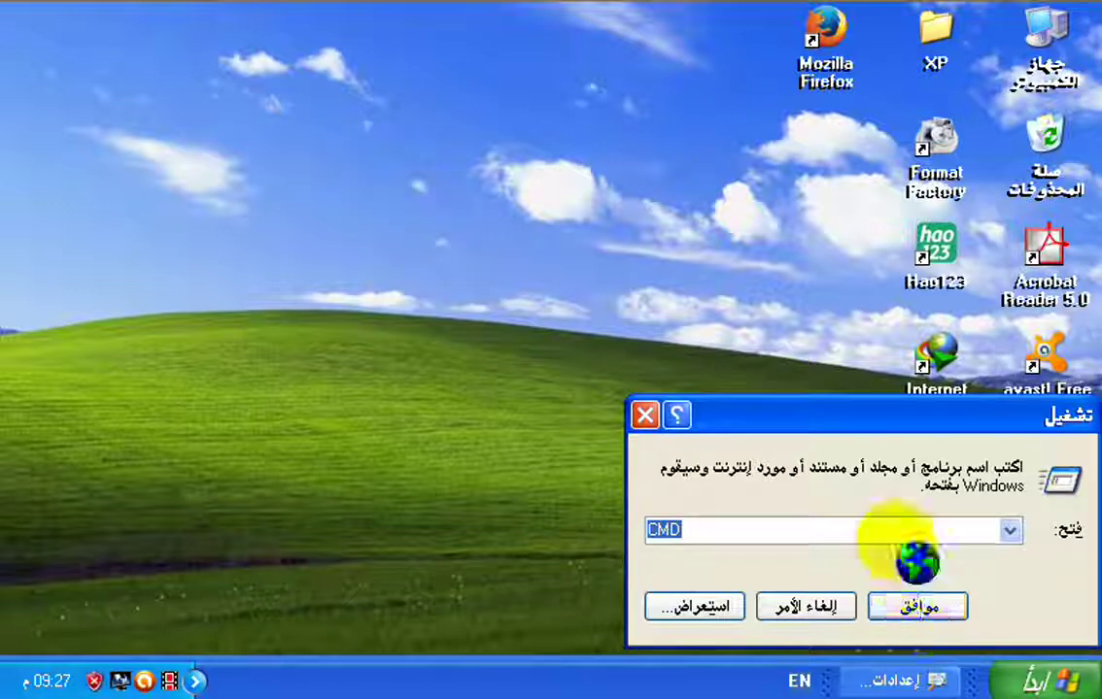
{"action": "left_click_drag", "start_coordinate": [826, 416], "coordinate": [485, 220]}
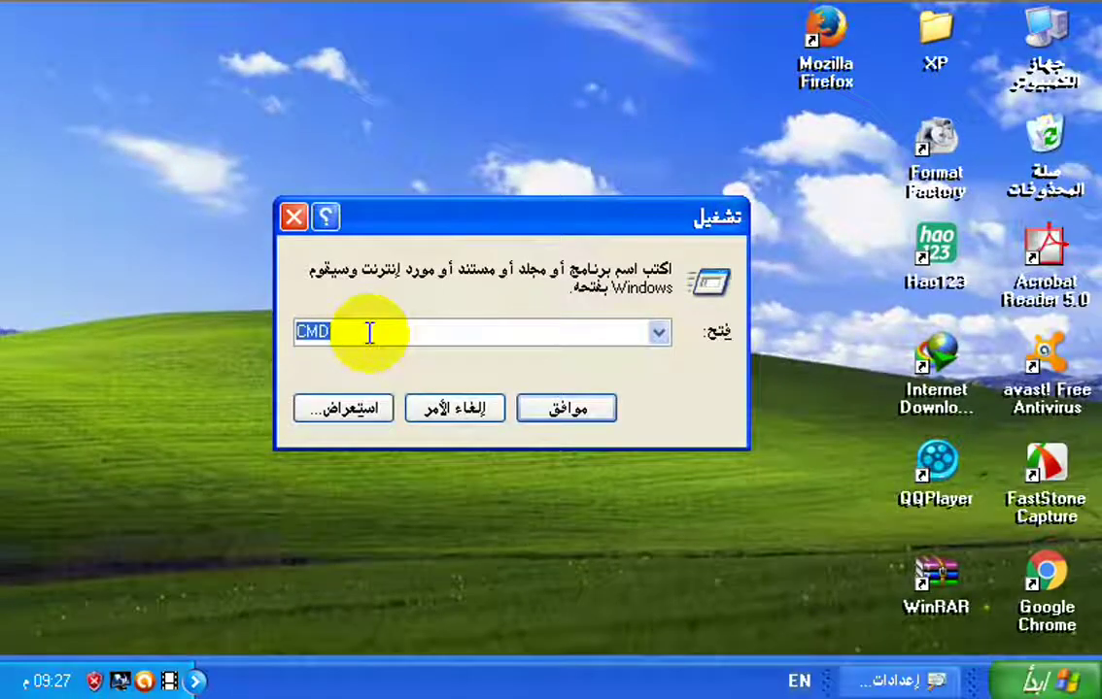
{"action": "key", "text": "Return"}
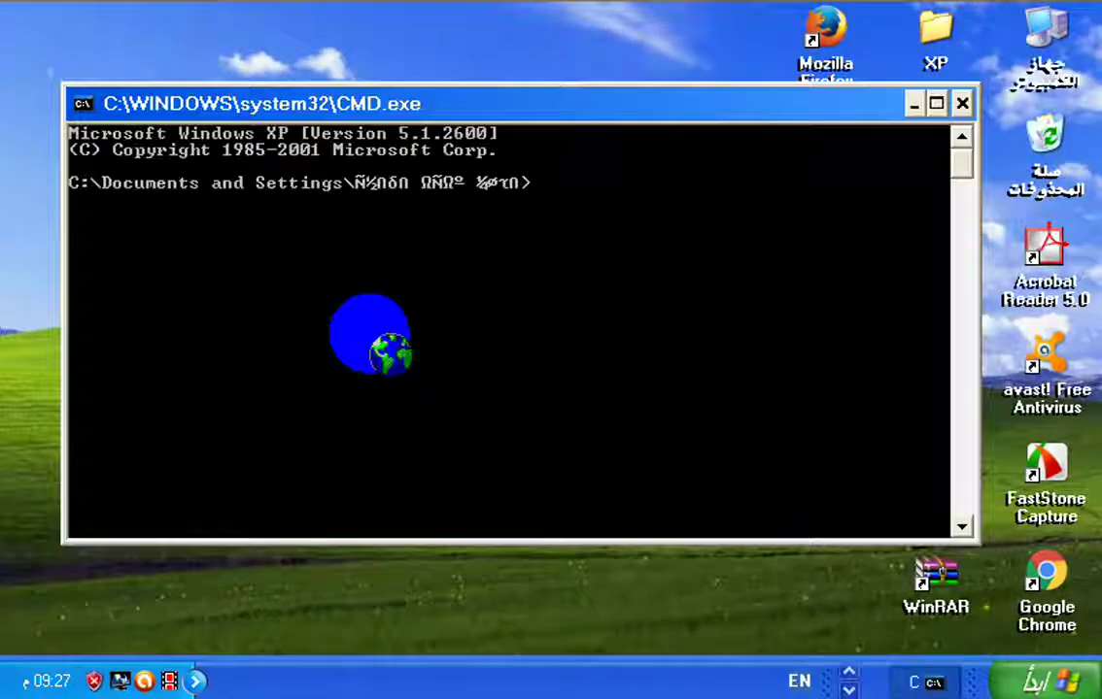
{"action": "type", "text": "G"}
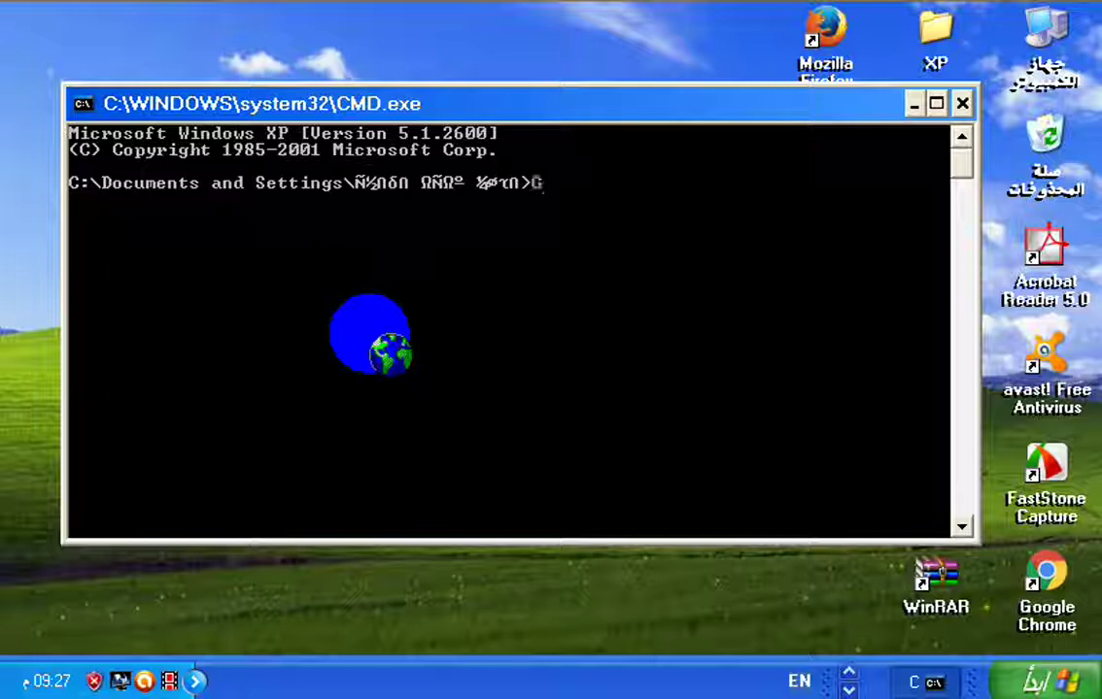
{"action": "type", "text": ":"}
{"action": "key", "text": "Return"}
Start the EDIT editor without a file name and bring up its dialog for opening an existing file.
{"action": "type", "text": "EDIT"}
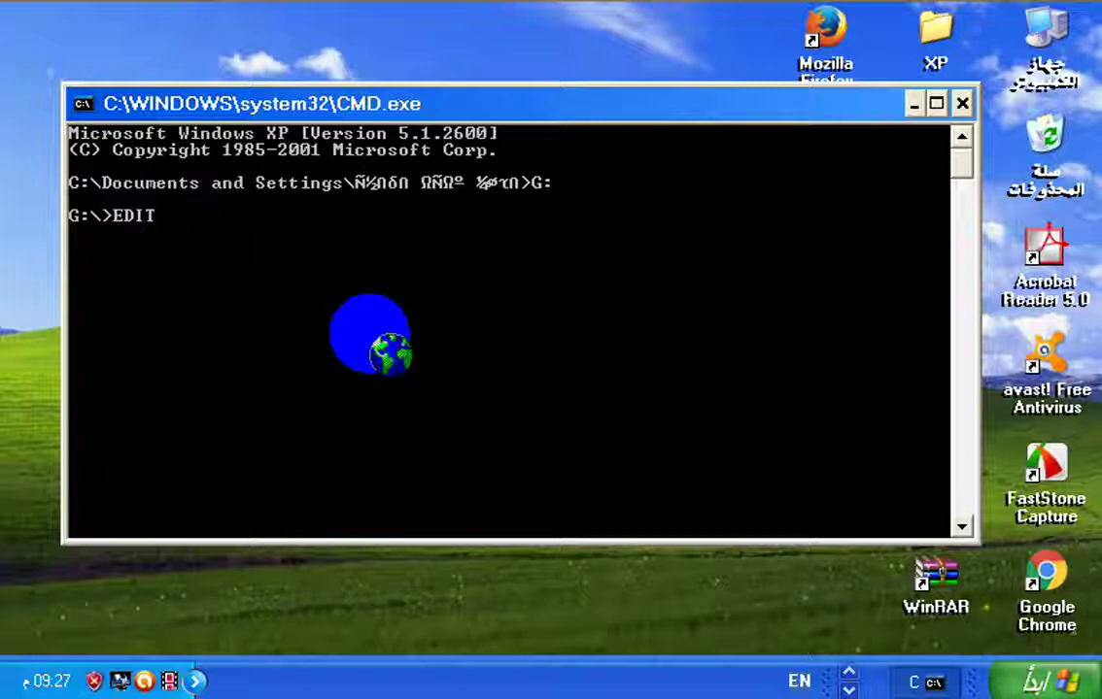
{"action": "key", "text": "Return"}
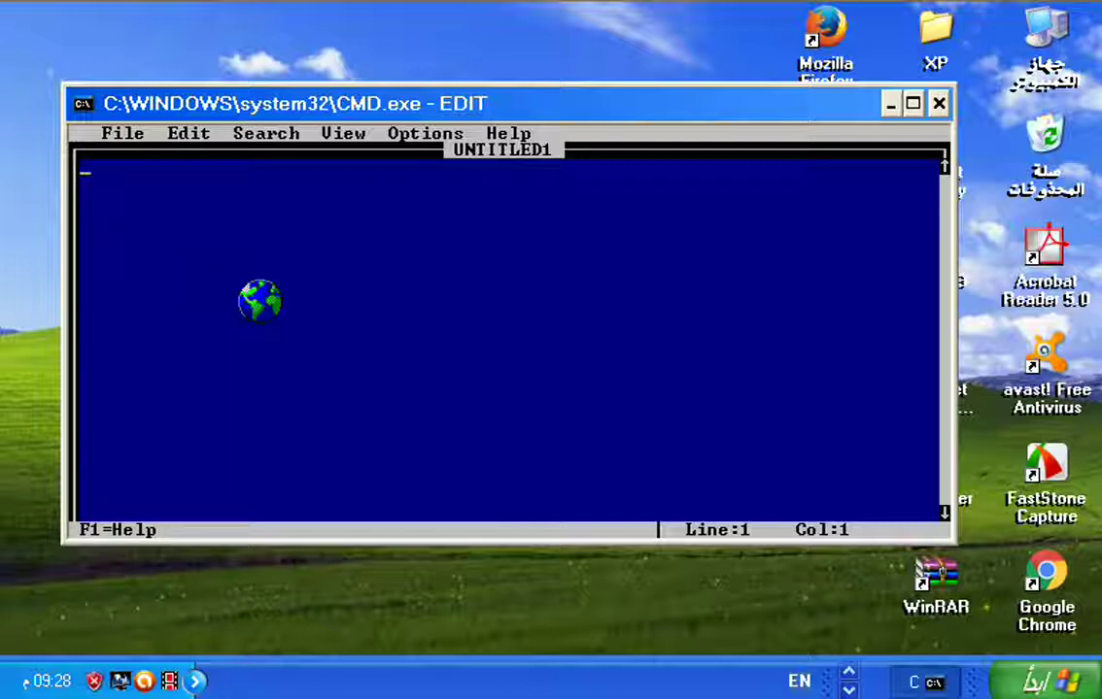
{"action": "key", "text": "alt+f"}
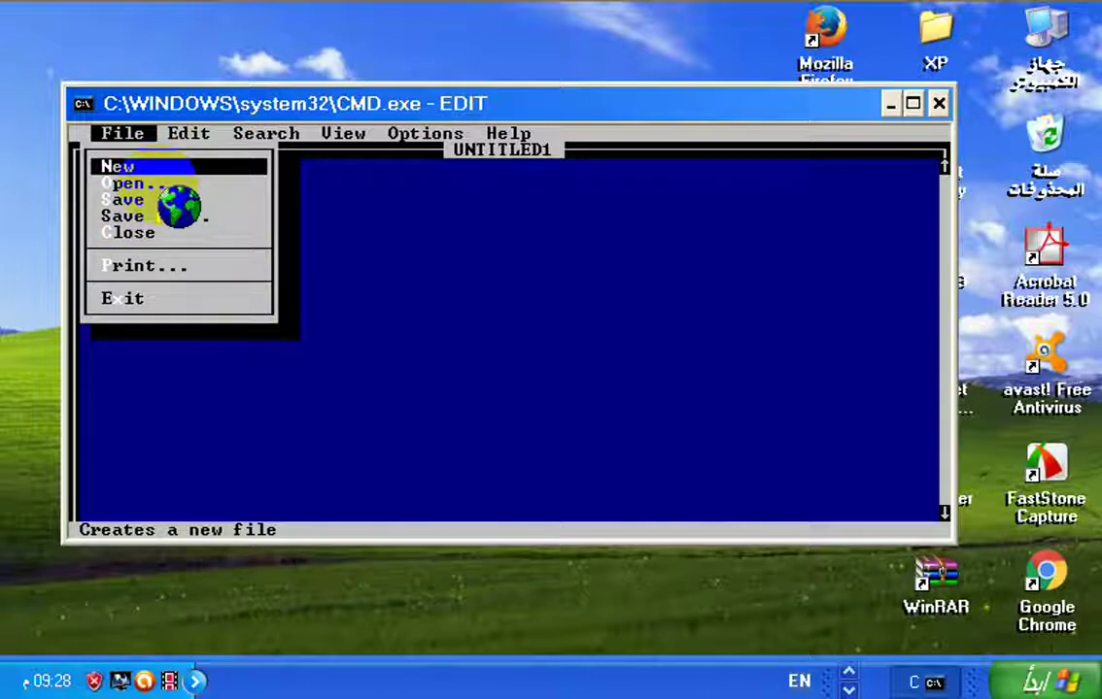
{"action": "key", "text": "Down"}
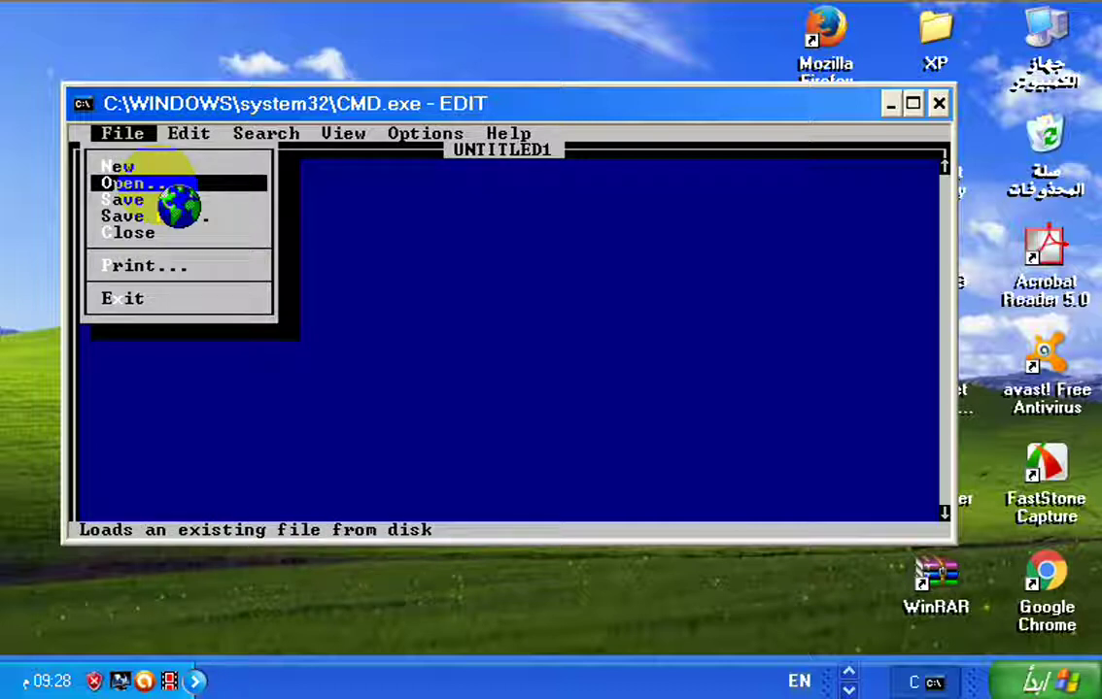
{"action": "key", "text": "Return"}
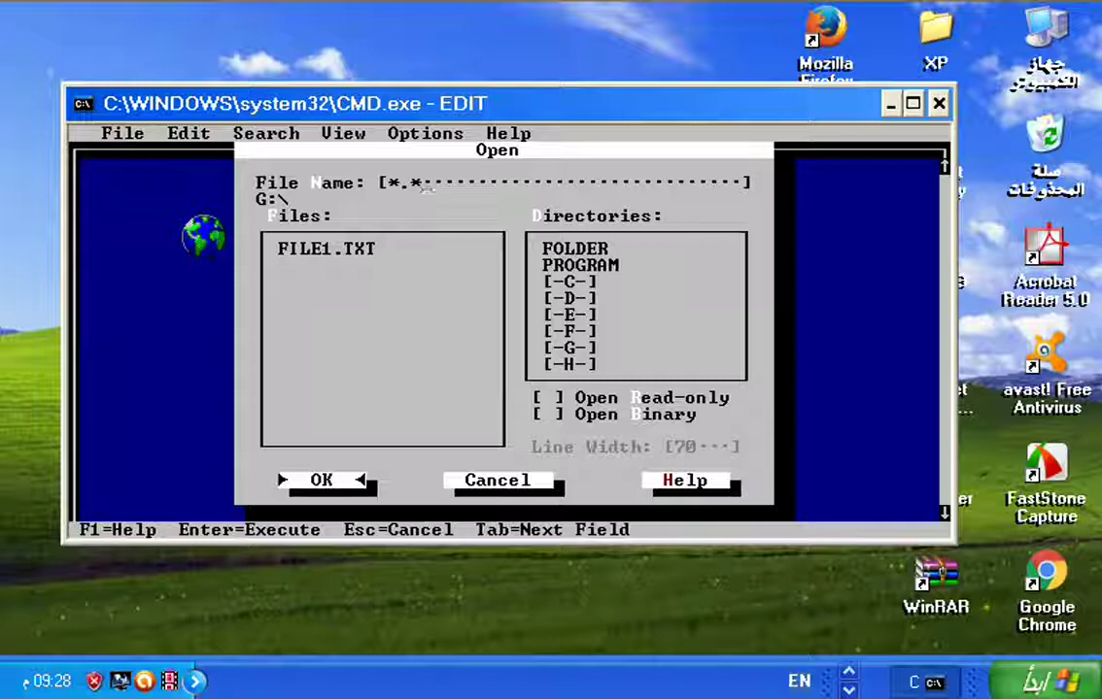
Select the G: drive as the location to open a file from.
{"action": "key", "text": "Tab"}
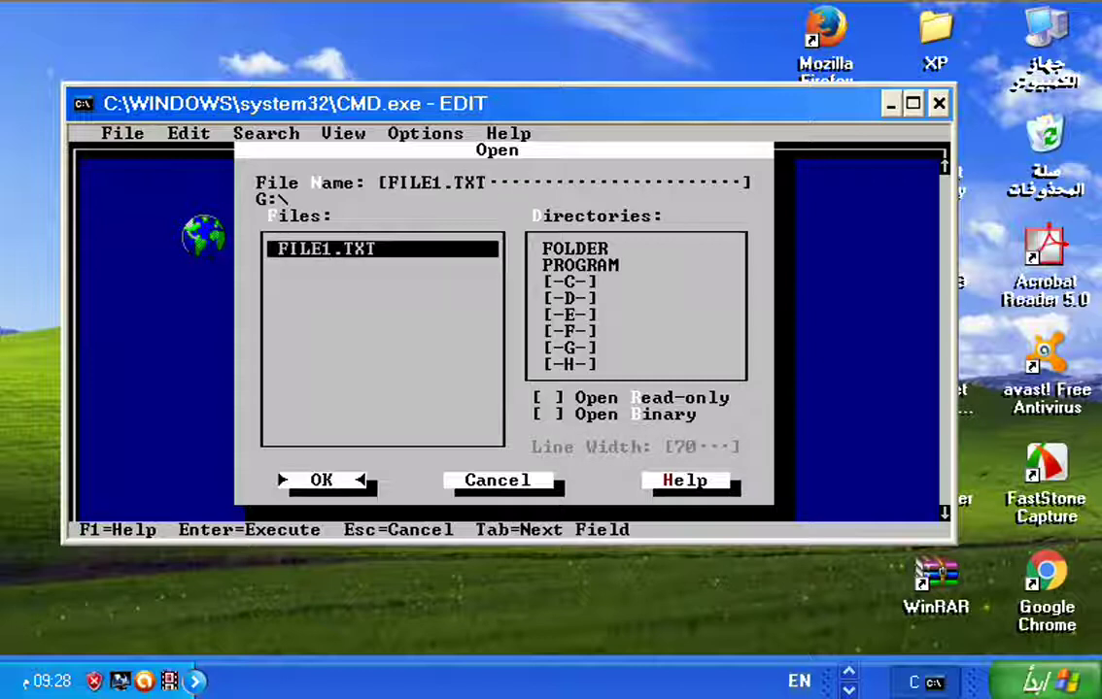
{"action": "key", "text": "Tab"}
{"action": "key", "text": "Down"}
{"action": "key", "text": "Down"}
{"action": "key", "text": "Down"}
{"action": "key", "text": "Down"}
{"action": "key", "text": "Down"}
{"action": "key", "text": "Down"}
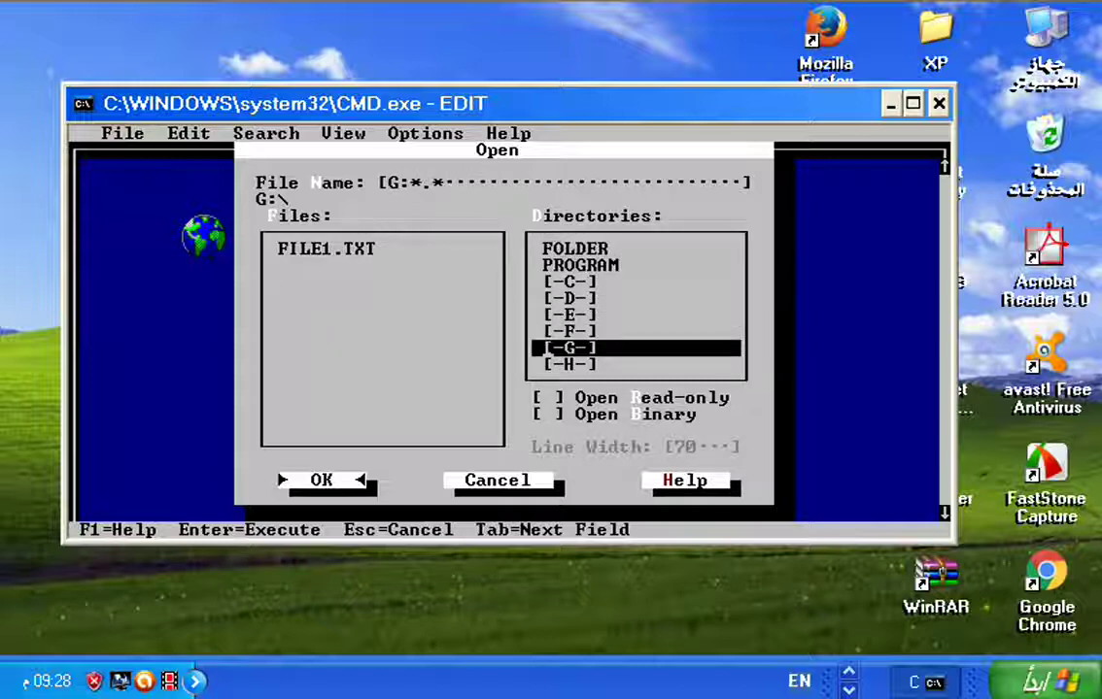